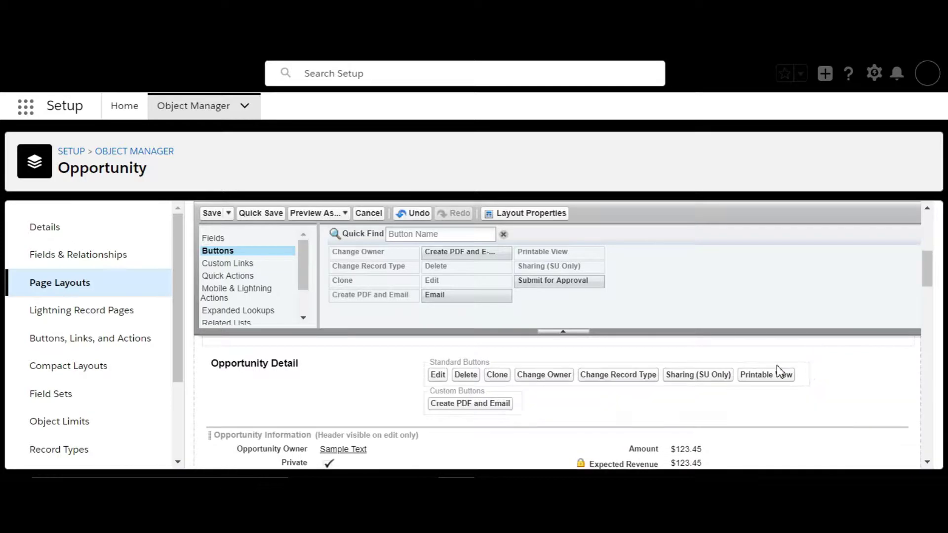
# Add the Create PDF and Email action to the Opportunity layout's Salesforce Mobile and Lightning Experience Actions section.
pyautogui.click(238, 293)
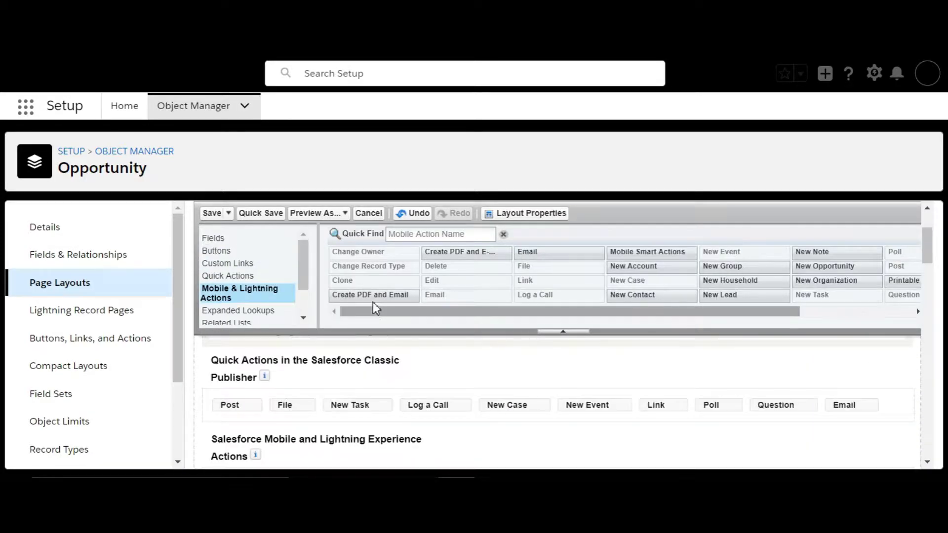
pyautogui.moveTo(373, 295); pyautogui.dragTo(844, 390)
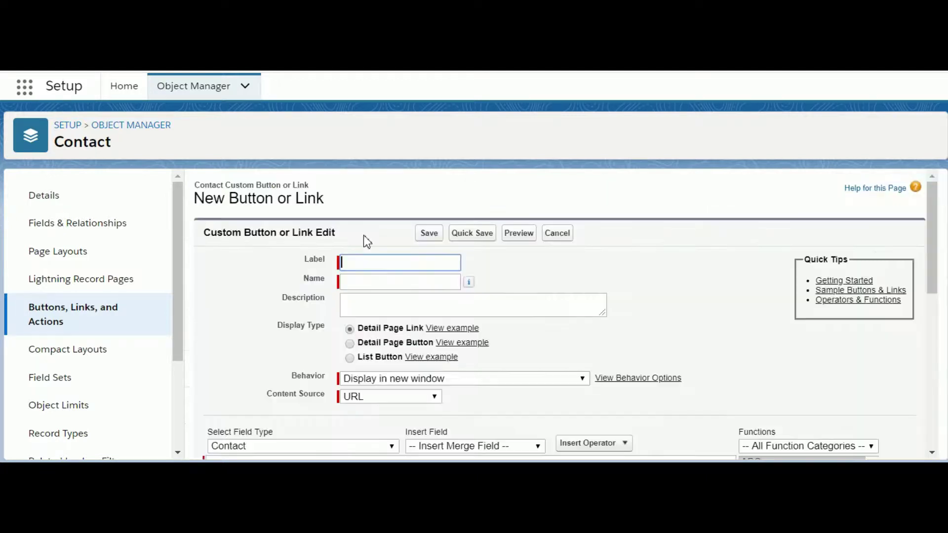
# Label the new Contact button "Create PDF & Email" and name it Create_PDF_Email_Contact.
pyautogui.write('Cre')
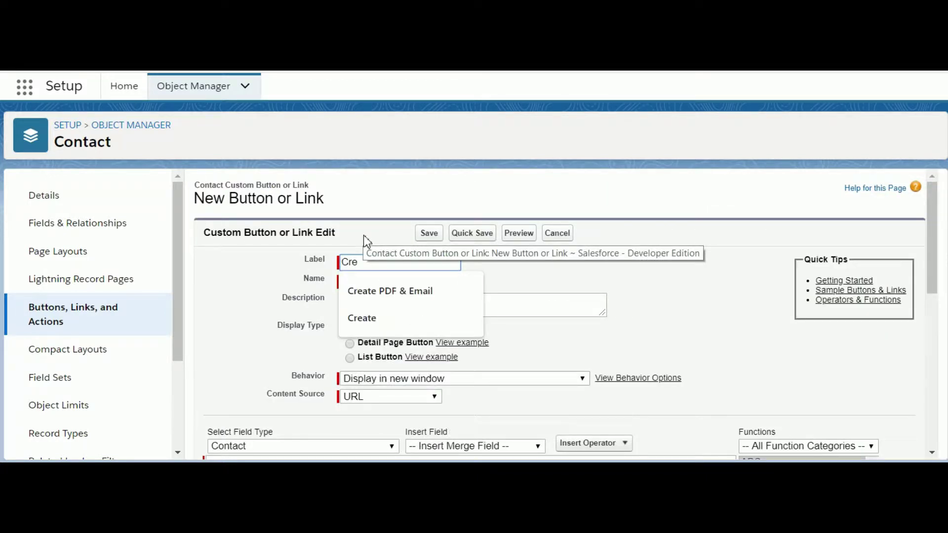
pyautogui.click(389, 289)
pyautogui.press('Tab')
pyautogui.press('End')
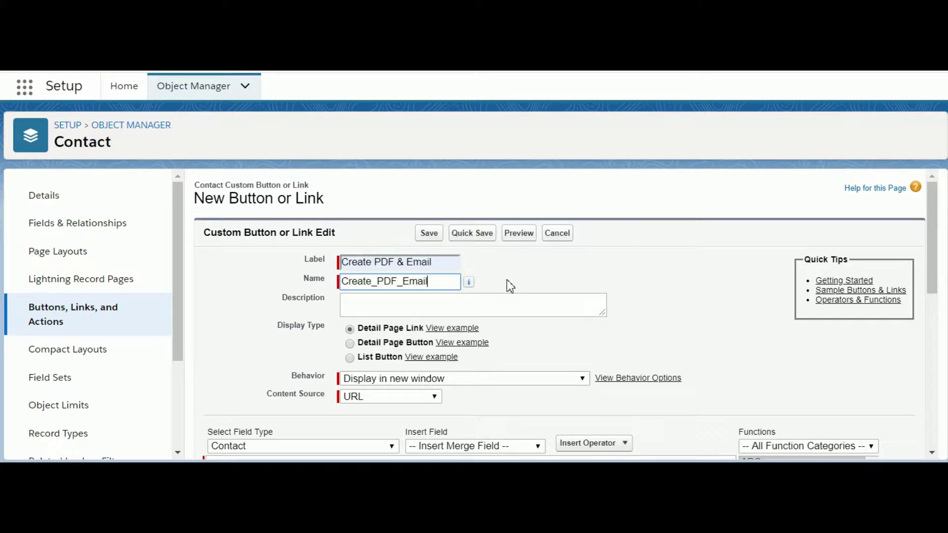
pyautogui.write('_Contact')
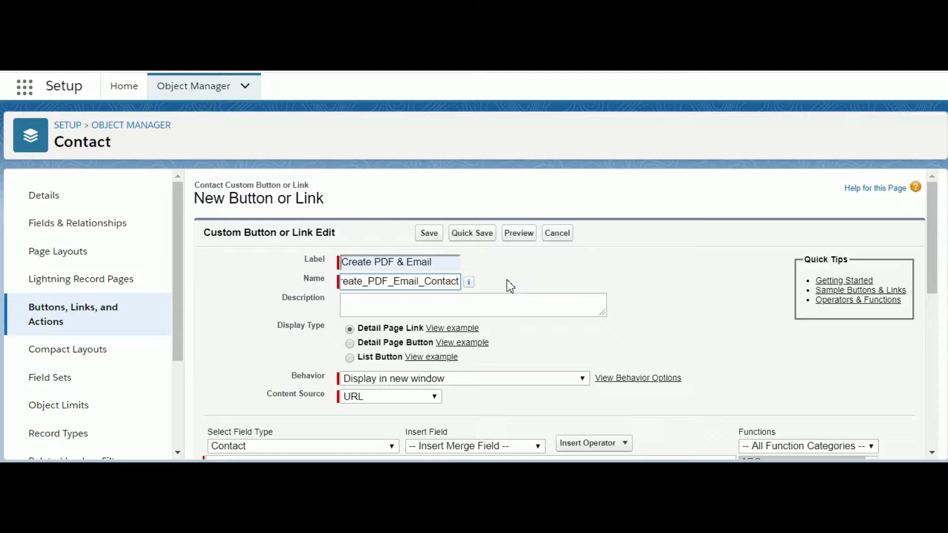
# Make it a Detail Page Button that displays in the existing window without sidebar or header.
pyautogui.scroll(-3, 316, 316)
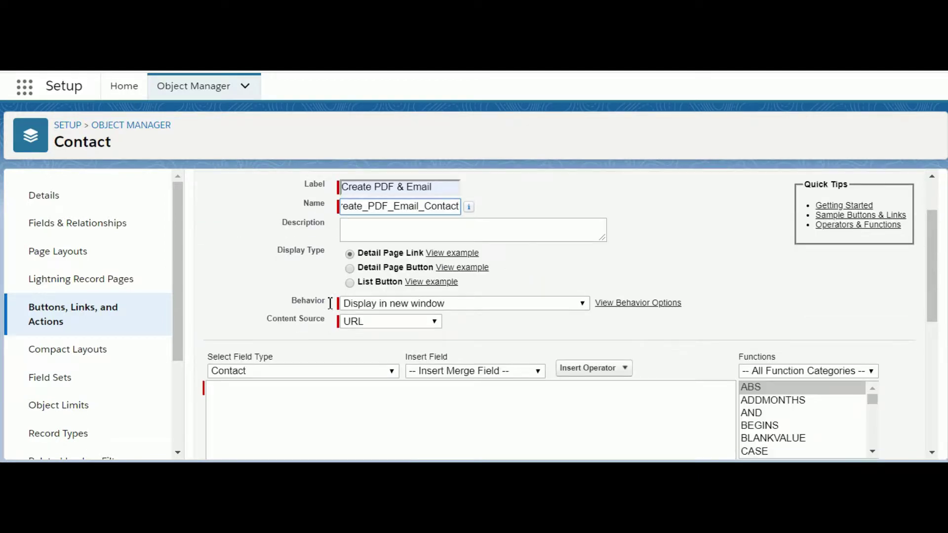
pyautogui.click(350, 269)
pyautogui.scroll(-3, 286, 279)
pyautogui.click(373, 234)
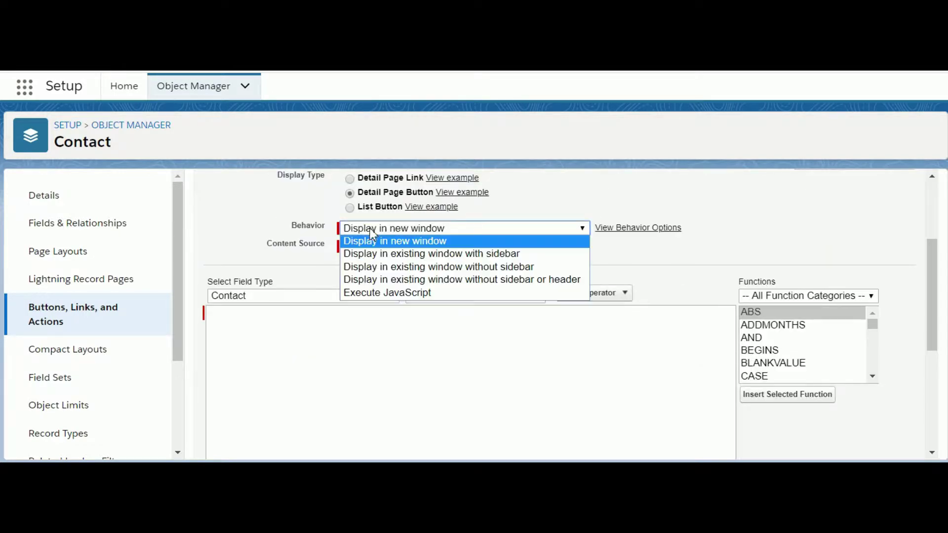
pyautogui.click(401, 279)
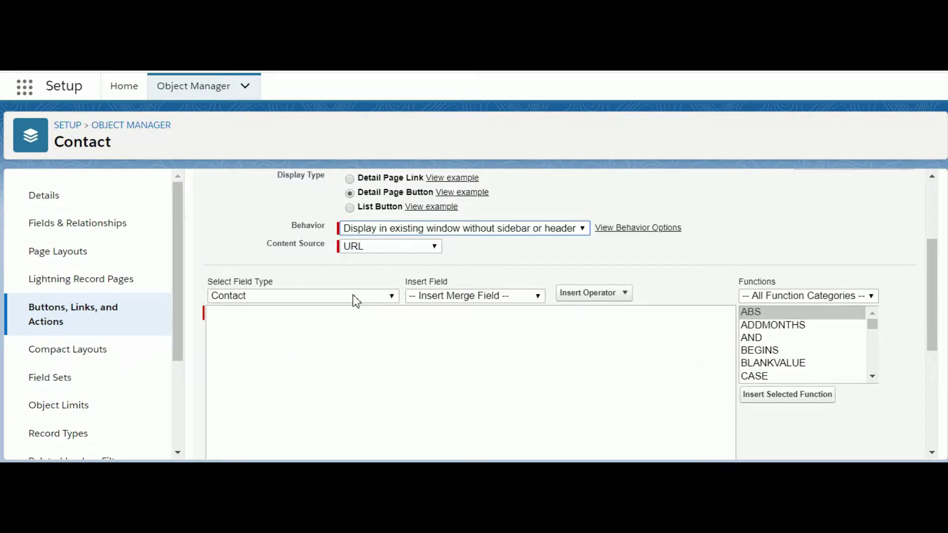
# Enter the button URL /apex/sfcloud2__QuotePDF_Save?id={!Contact.Id}&action=sendEmail, replacing the My_Object__c placeholder with Contact.
pyautogui.click(331, 338)
pyautogui.write('/apex/sfcloud2__QuotePDF_Save?id={!My_Object__c.Id}&action=sendEmail')
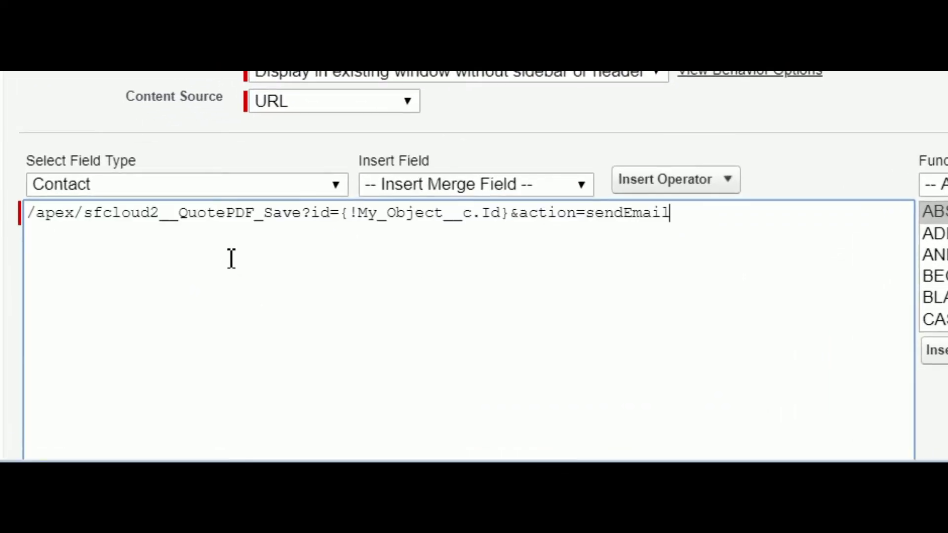
pyautogui.moveTo(360, 213); pyautogui.dragTo(474, 218)
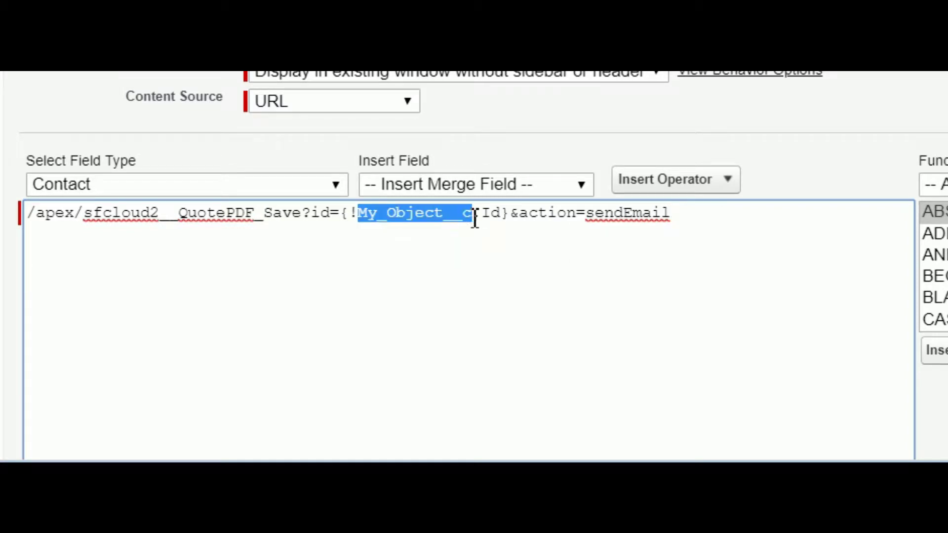
pyautogui.write('Conta')
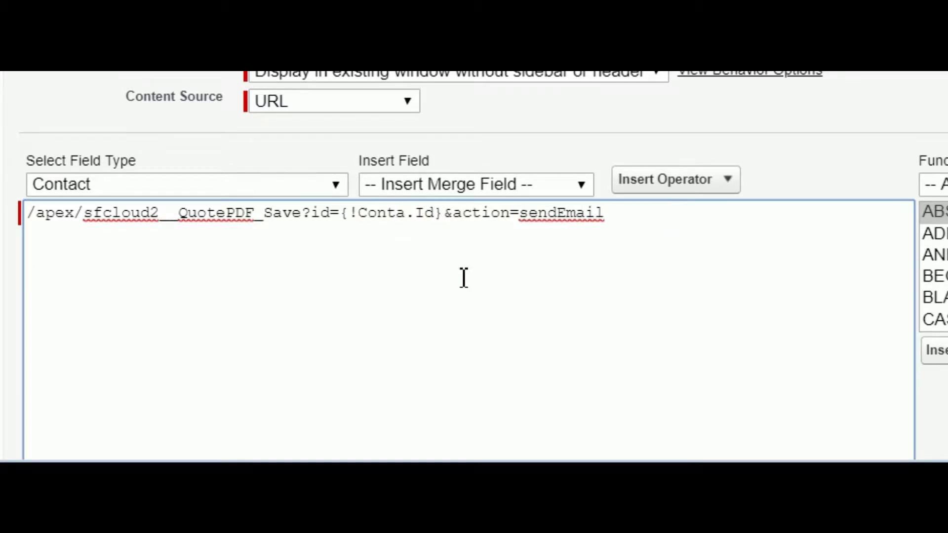
pyautogui.write('ct')
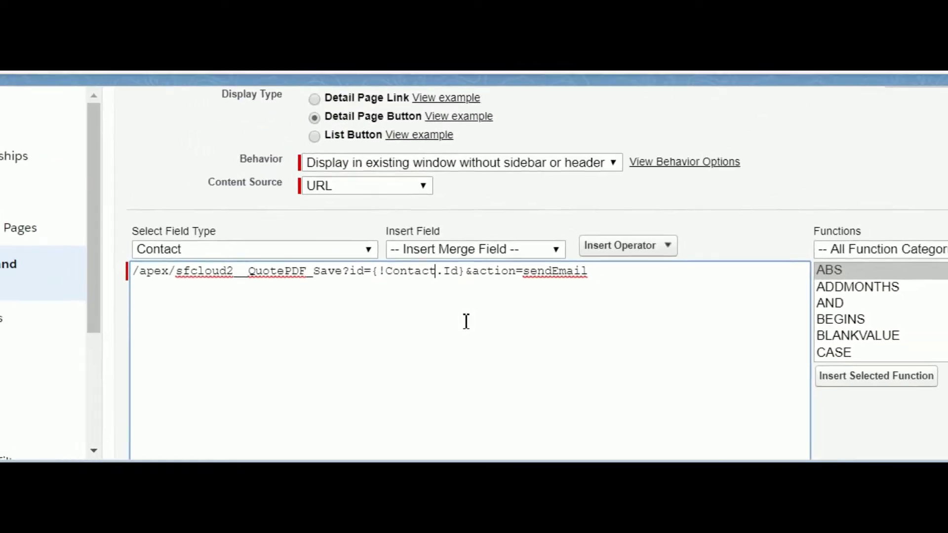
pyautogui.scroll(3, 466, 319)
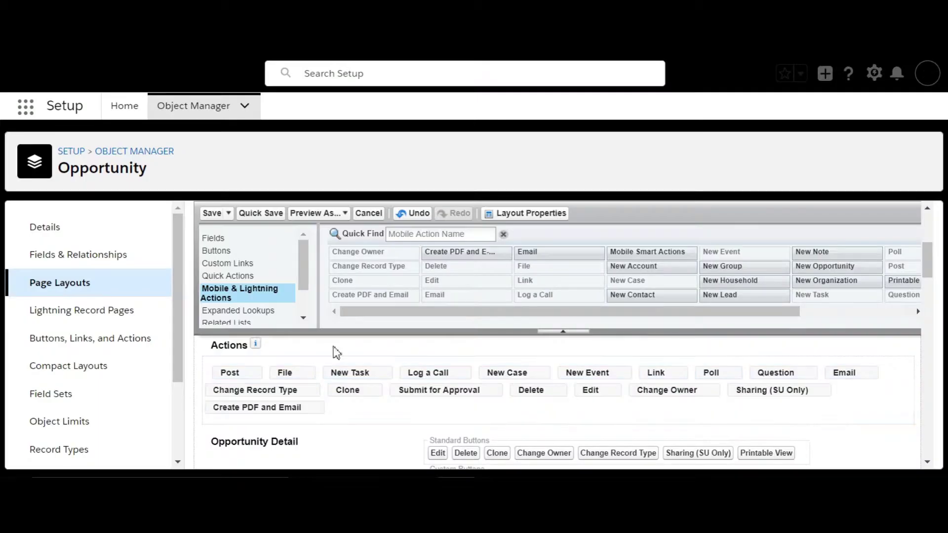
# Add the Recipients related list below Products on the Opportunity layout and save, overwriting users' related list customizations.
pyautogui.scroll(-1, 298, 296)
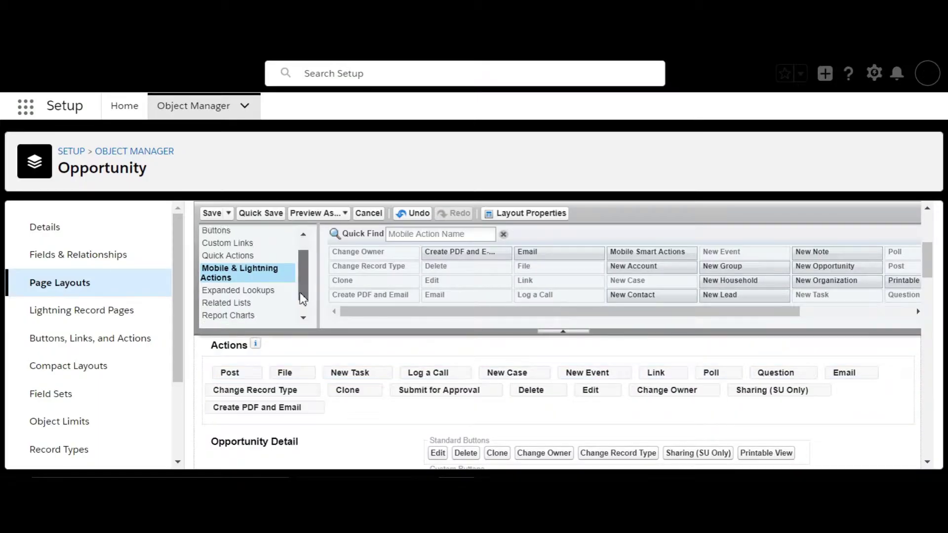
pyautogui.click(228, 301)
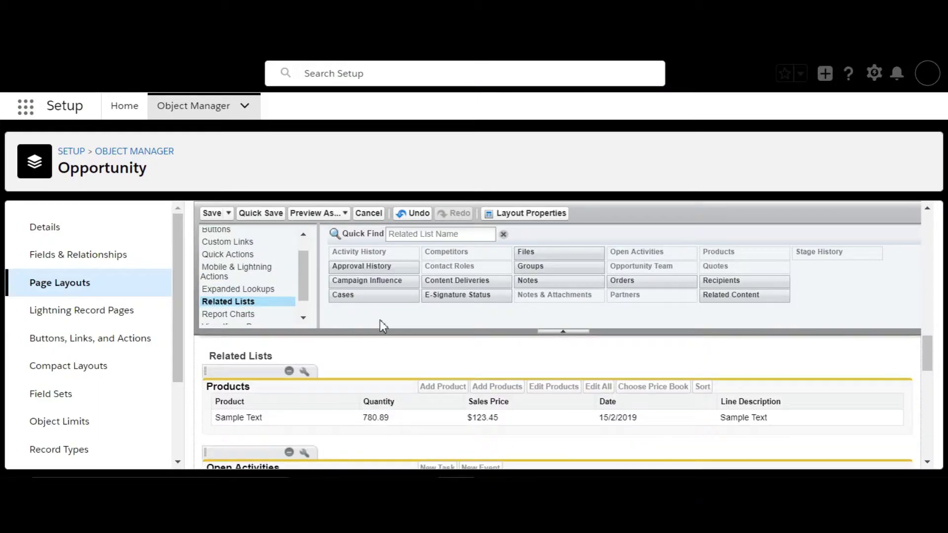
pyautogui.moveTo(724, 280); pyautogui.dragTo(295, 402)
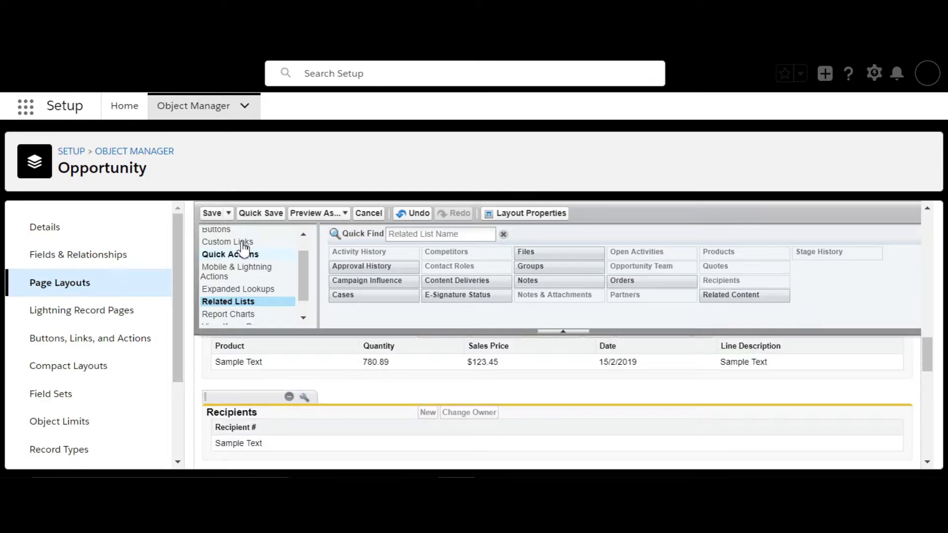
pyautogui.click(212, 214)
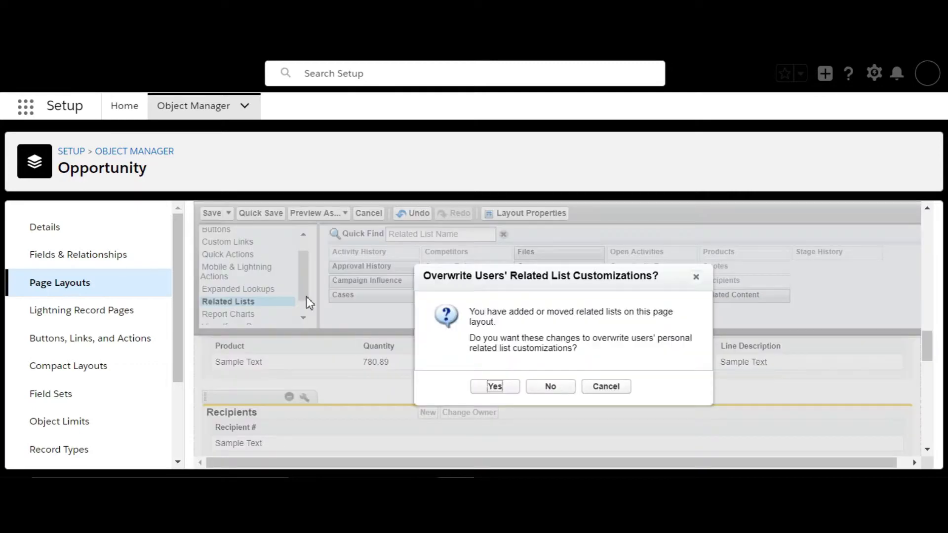
pyautogui.click(495, 386)
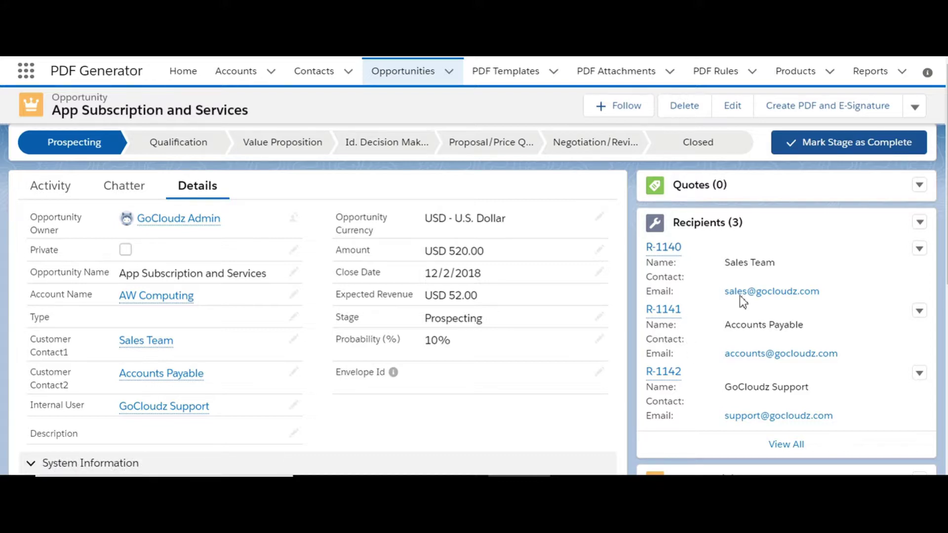
# Examine the opportunity's Recipients list together with its customer contacts and internal user.
pyautogui.click(919, 223)
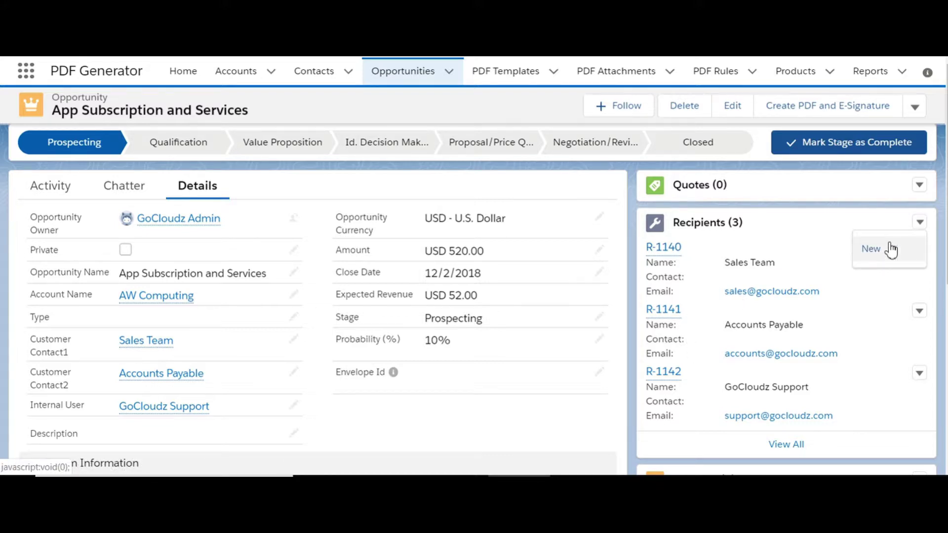
pyautogui.click(406, 413)
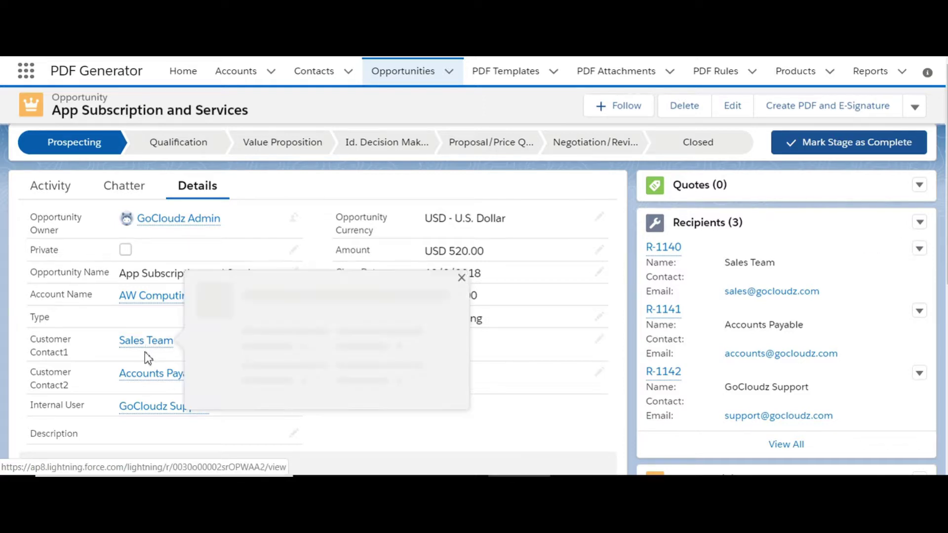
pyautogui.moveTo(150, 416)
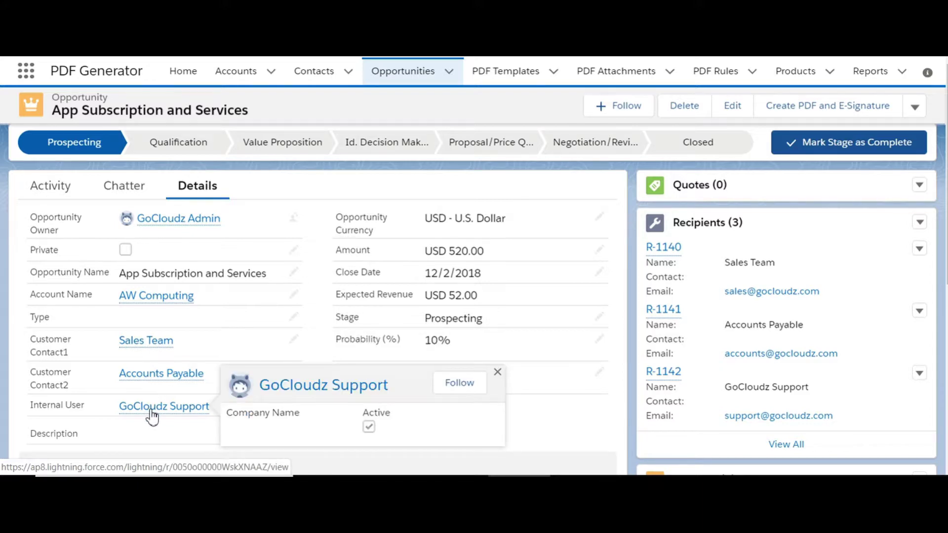
pyautogui.click(786, 444)
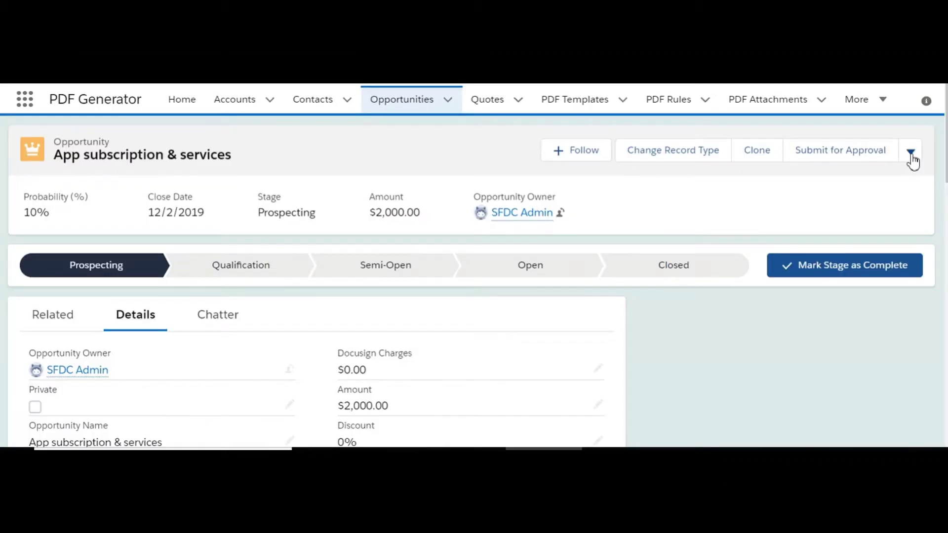
# Run Create PDF and Email on the App subscription & services opportunity with the Invoice template.
pyautogui.click(911, 154)
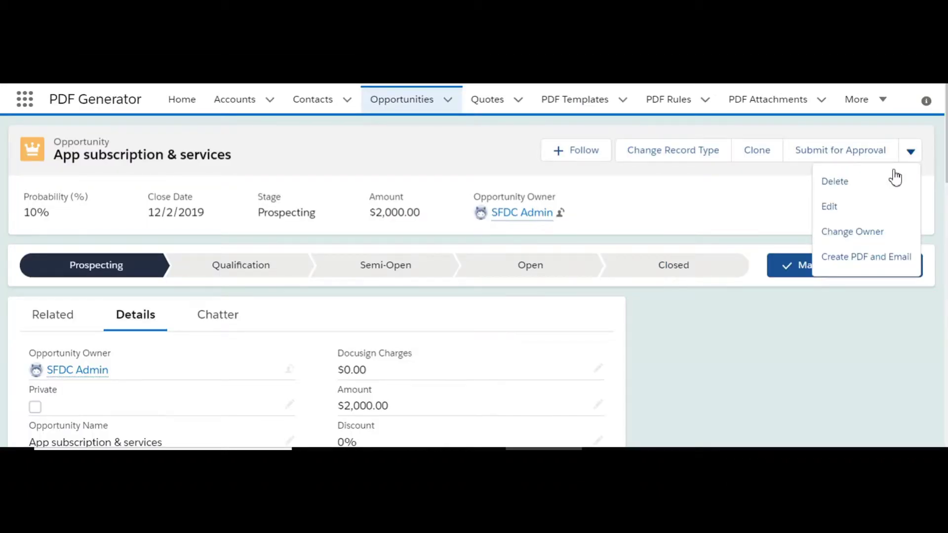
pyautogui.click(864, 258)
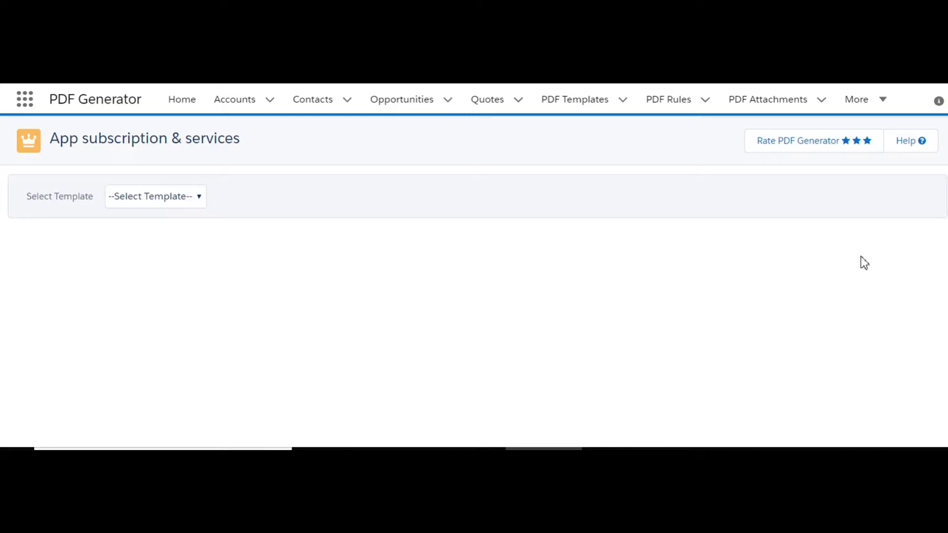
pyautogui.click(165, 197)
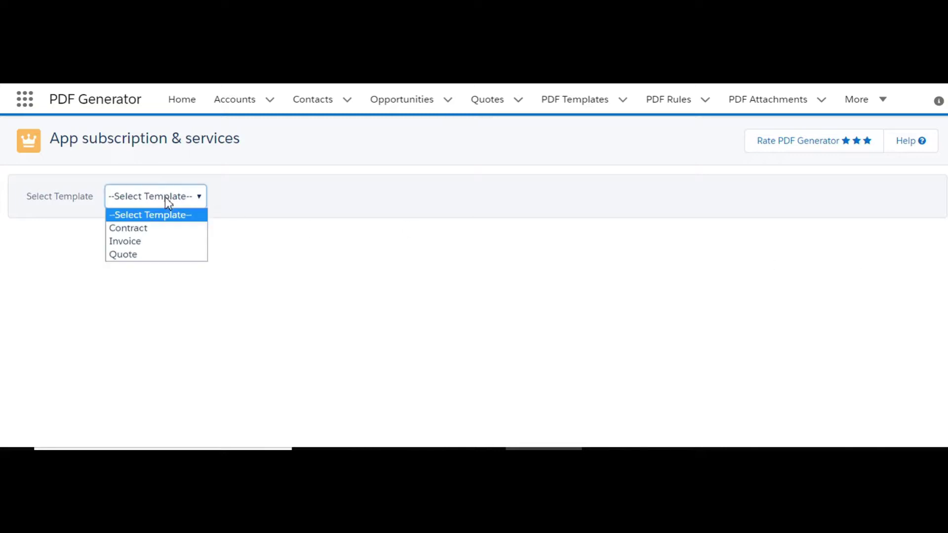
pyautogui.click(132, 242)
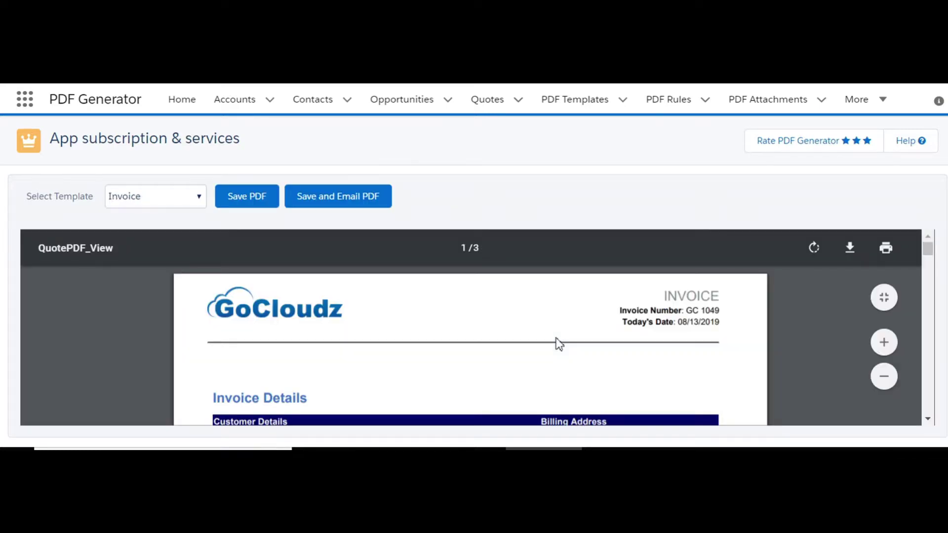
# Look through the invoice preview, then save the PDF for emailing and review the email form.
pyautogui.scroll(-3, 563, 353)
pyautogui.scroll(-7, 567, 357)
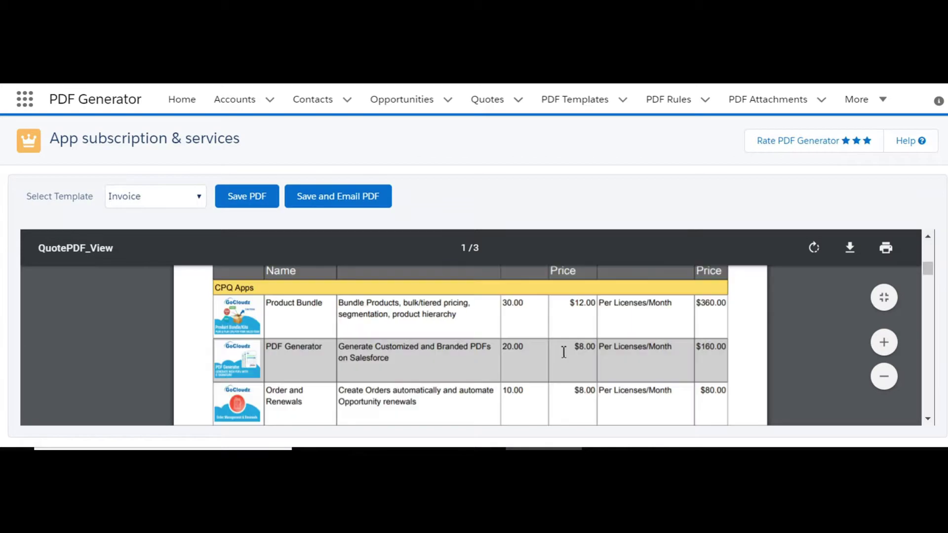
pyautogui.scroll(-4, 563, 357)
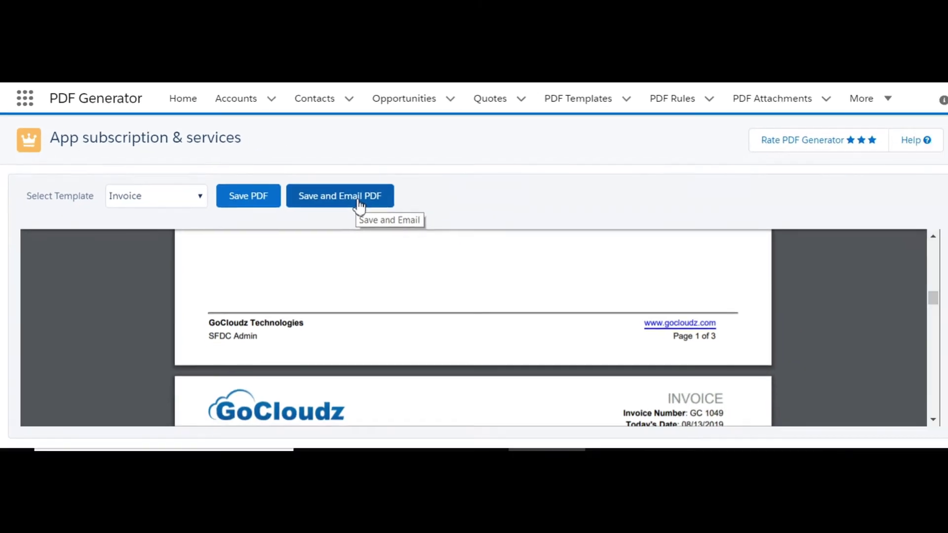
pyautogui.click(359, 198)
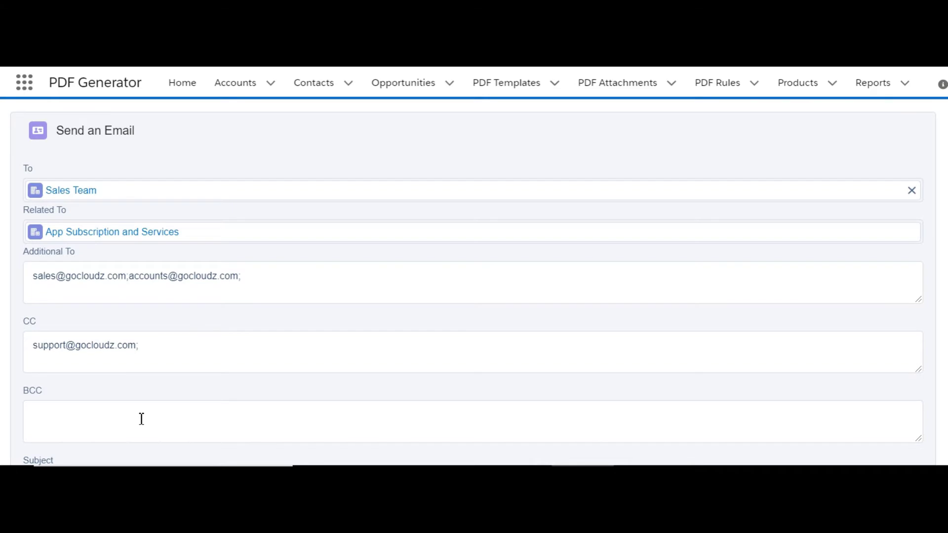
pyautogui.scroll(-3, 141, 419)
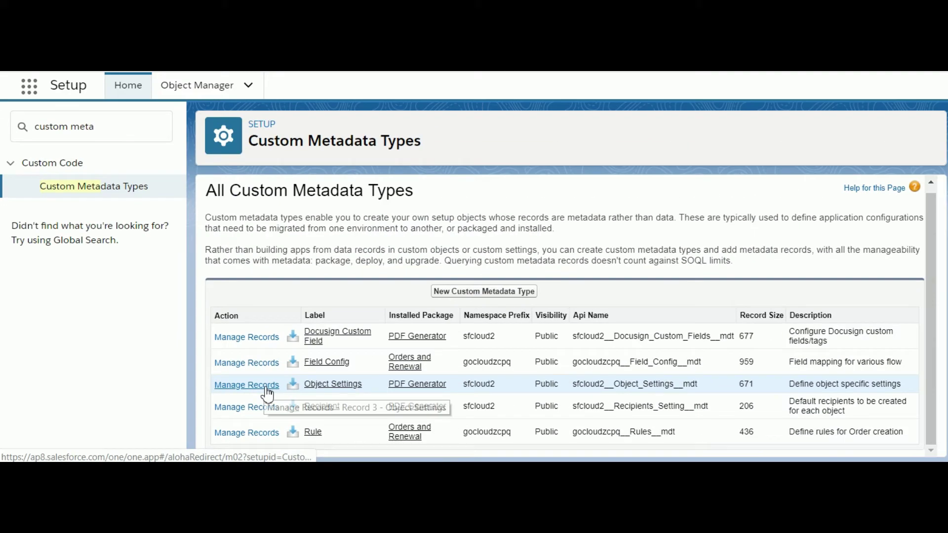
# Open the Object Settings custom metadata records and start editing the Opportunity record.
pyautogui.click(317, 321)
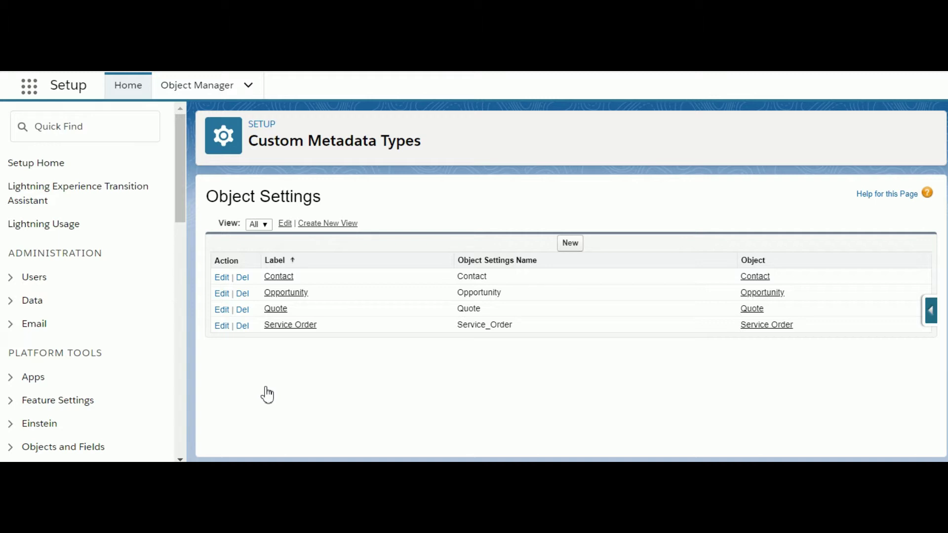
pyautogui.click(223, 295)
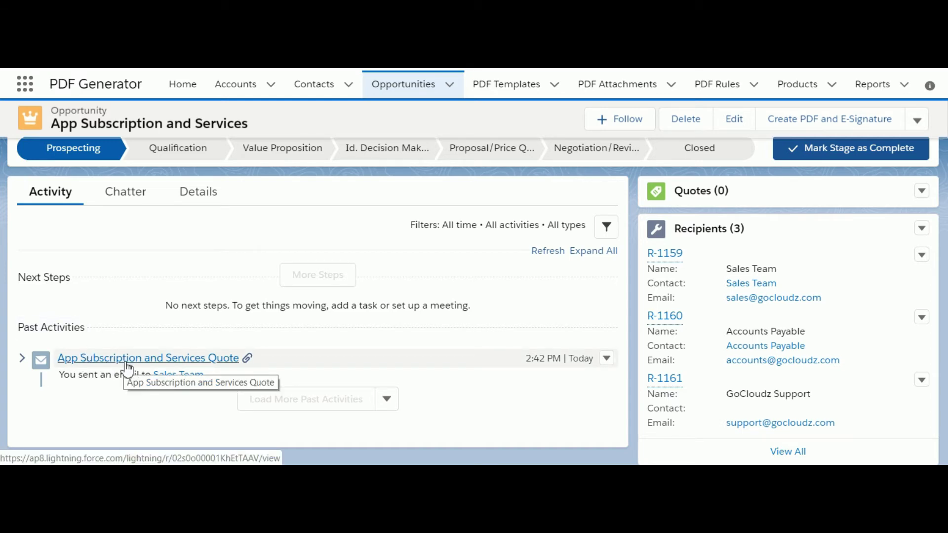
# Check the opportunity's logged email and the PDF stored under Files and Notes & Attachments.
pyautogui.scroll(-5, 790, 366)
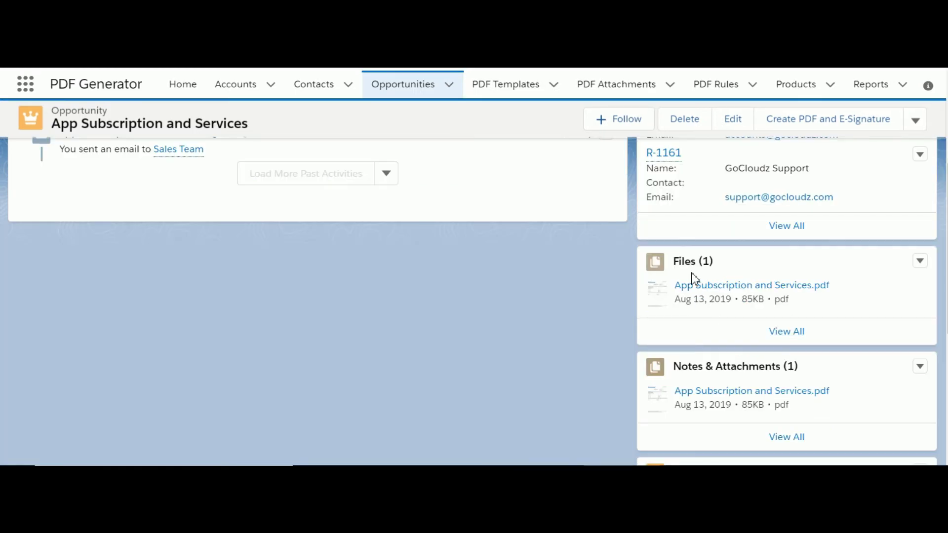